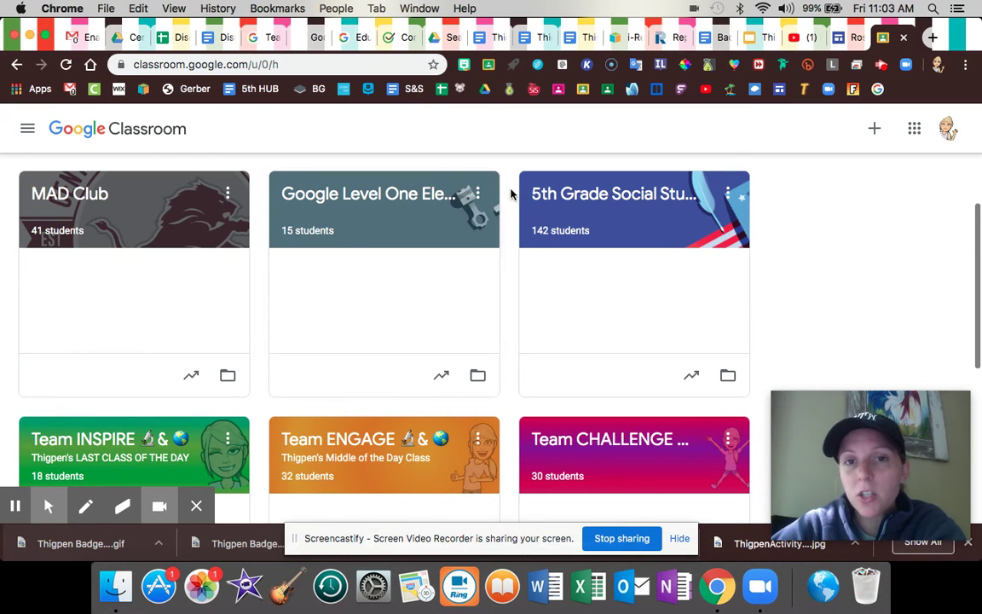
- Enter the Google Level One Elementary class, dismiss the Meet notice, and bring up its class settings
left_click(422, 197)
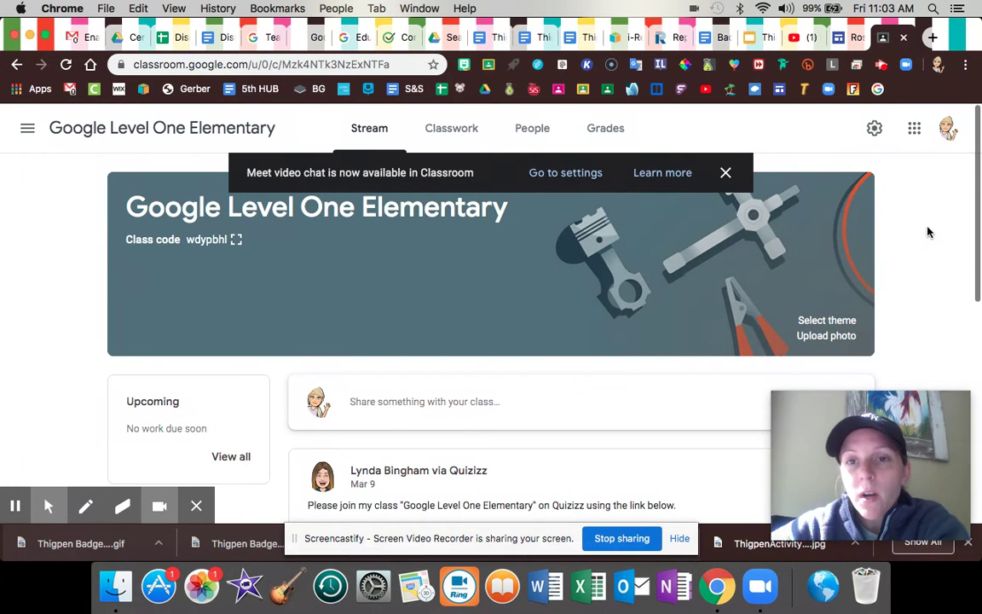
left_click(726, 175)
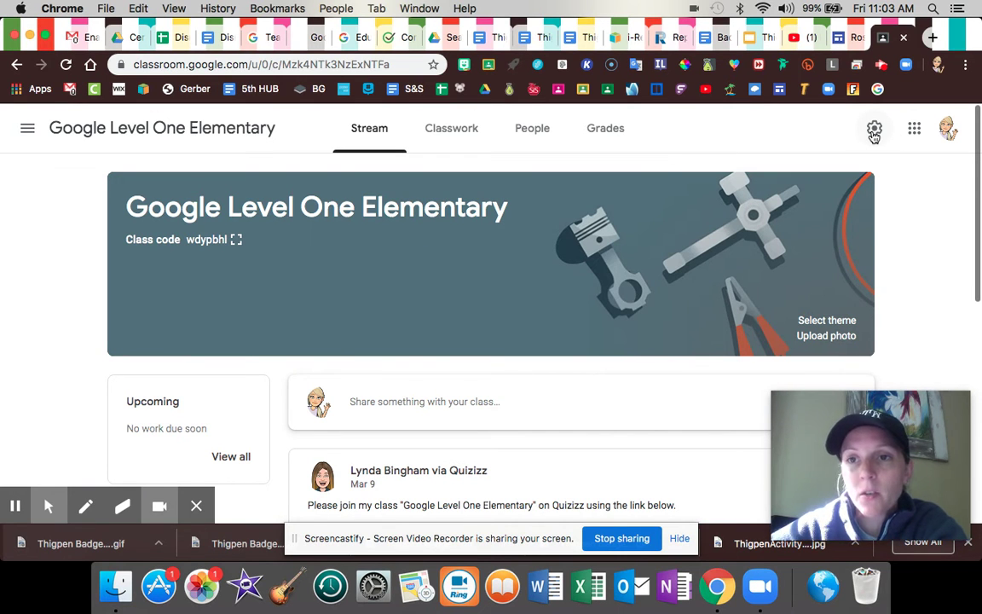
left_click(874, 132)
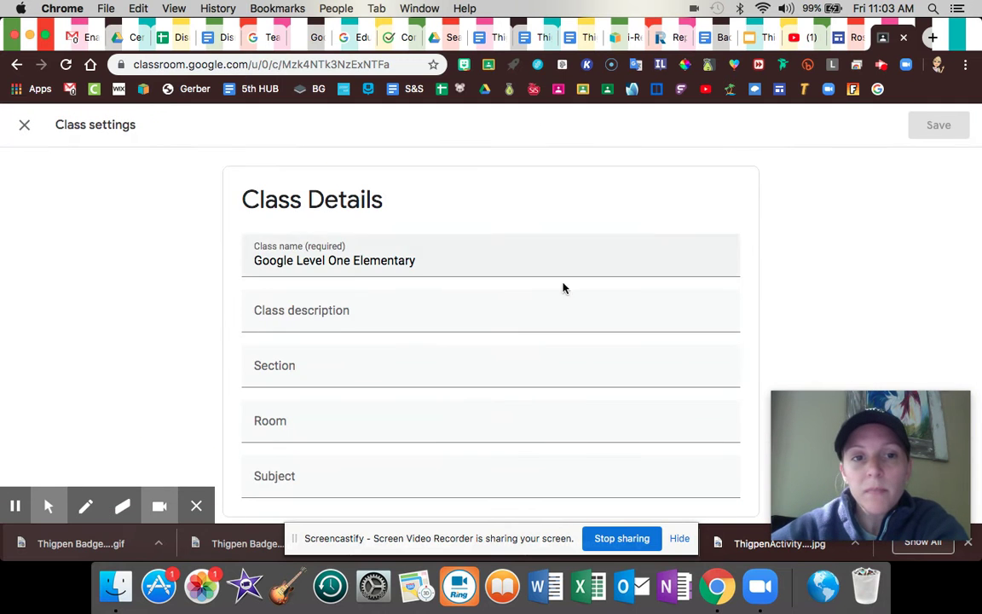
- Generate a Meet link for the class and leave it visible to students
scroll(555, 290, "down", 3)
scroll(554, 290, "down", 2)
scroll(554, 290, "down", 1)
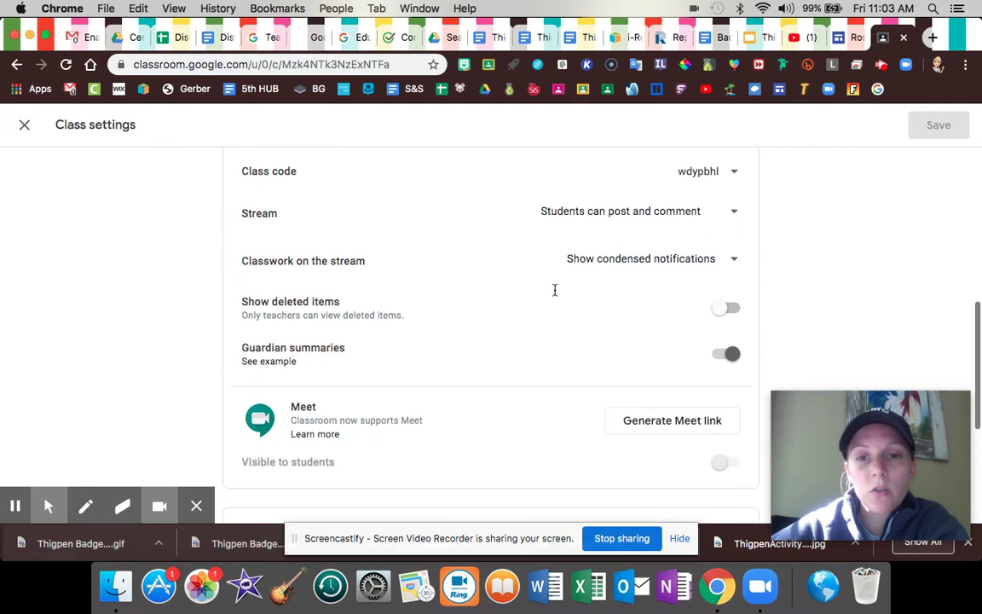
scroll(554, 290, "down", 1)
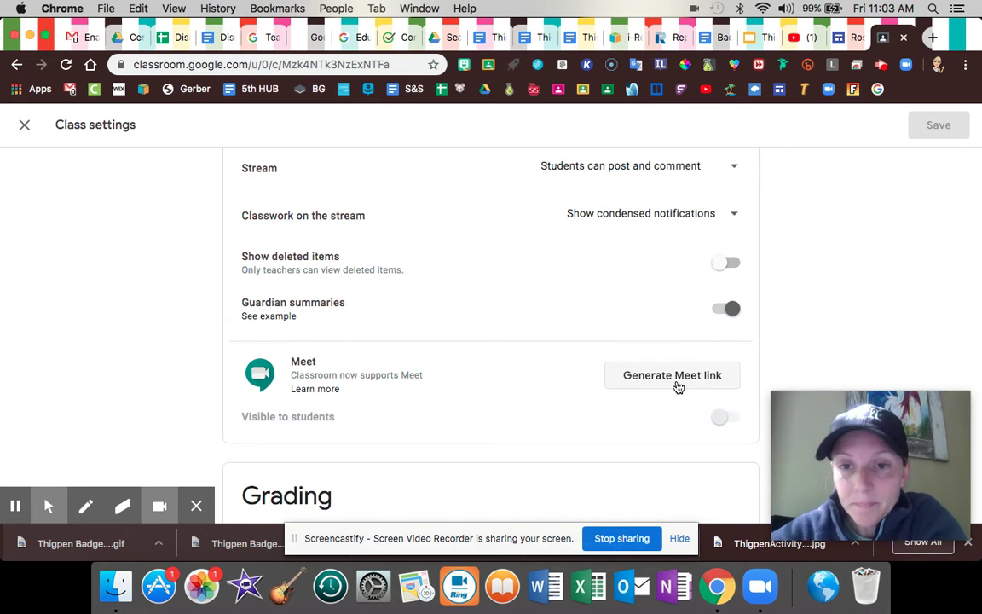
left_click(678, 385)
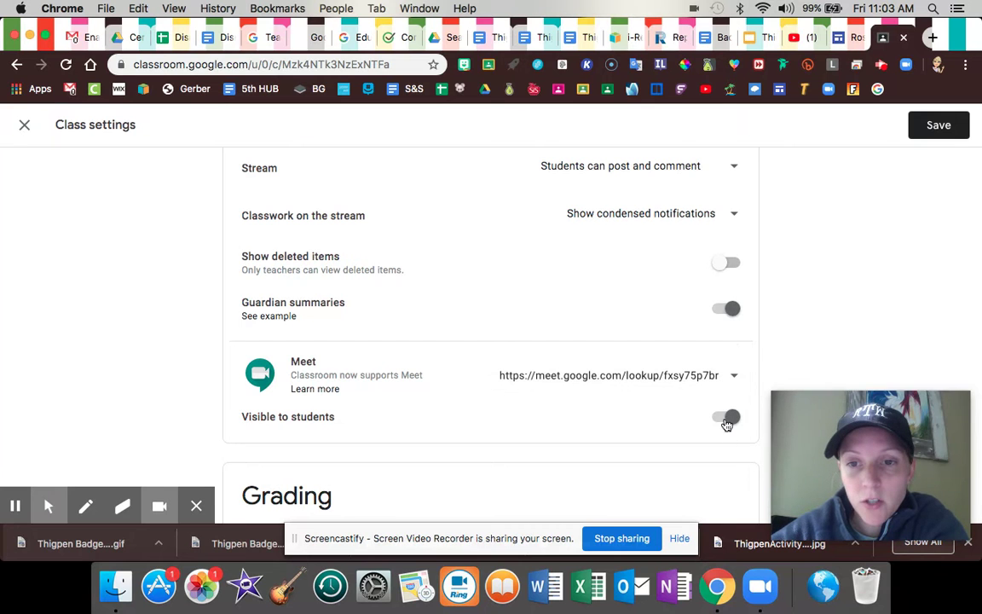
left_click(725, 423)
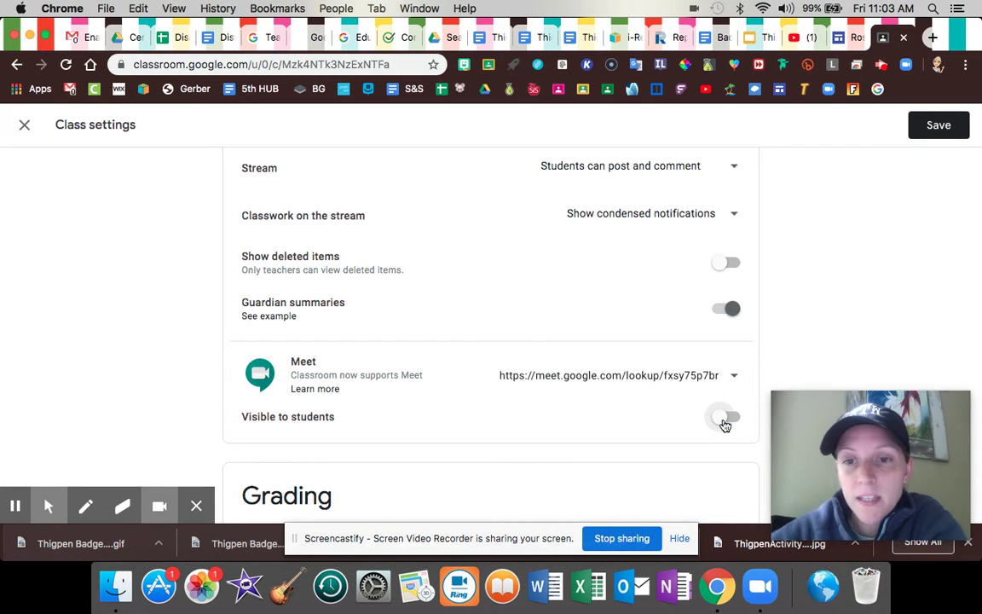
left_click(725, 424)
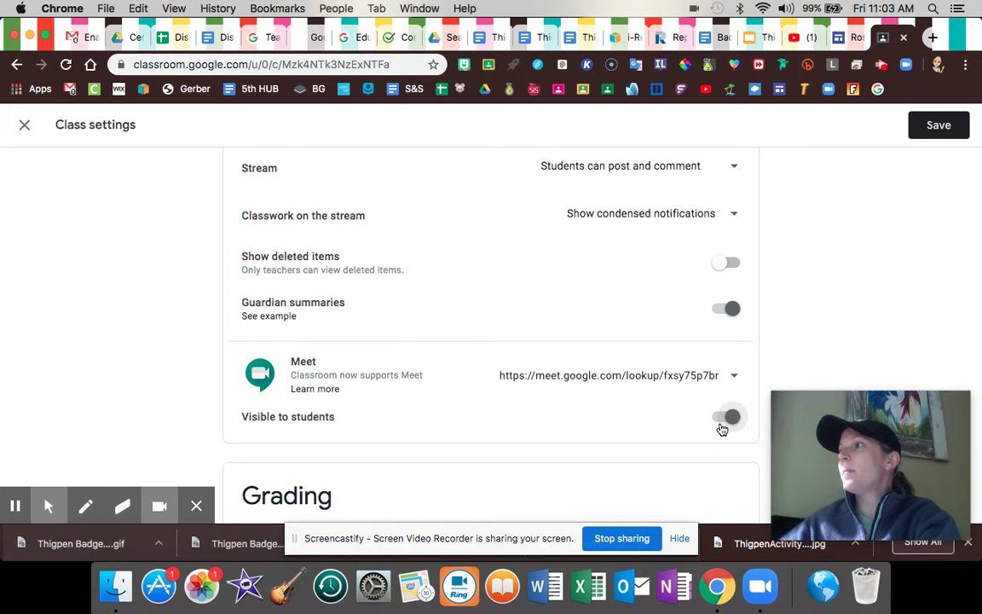
- Save the updated class settings with the new Meet link
scroll(722, 429, "down", 1)
scroll(722, 429, "down", 2)
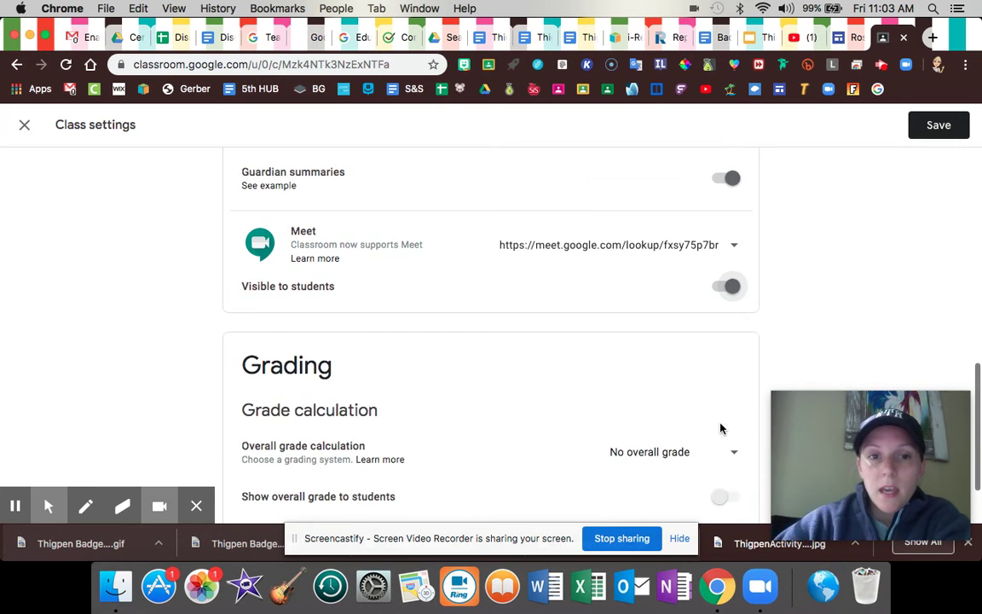
scroll(720, 429, "down", 2)
scroll(721, 429, "down", 1)
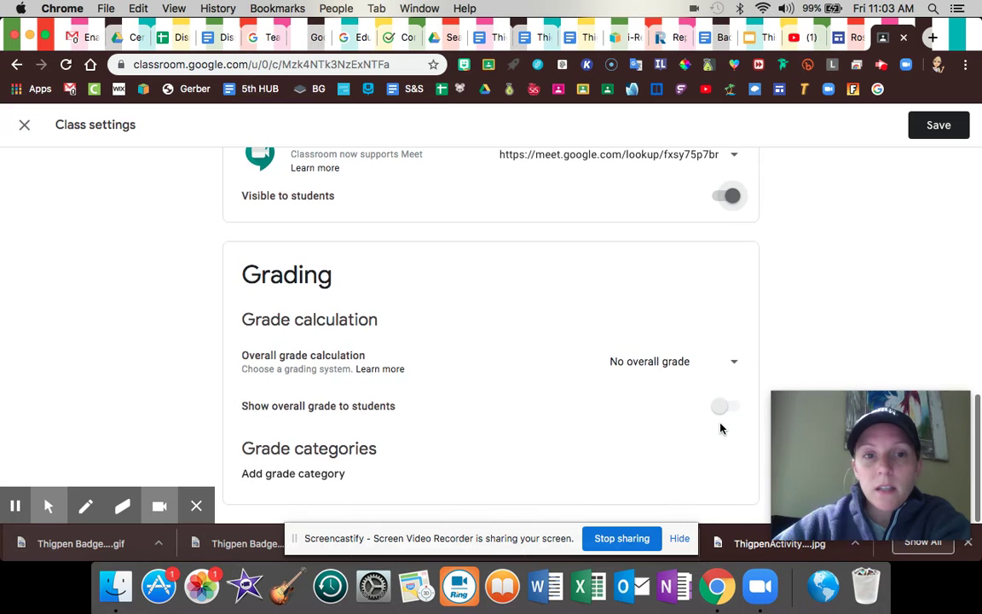
scroll(721, 429, "up", 1)
scroll(721, 428, "up", 5)
left_click(938, 125)
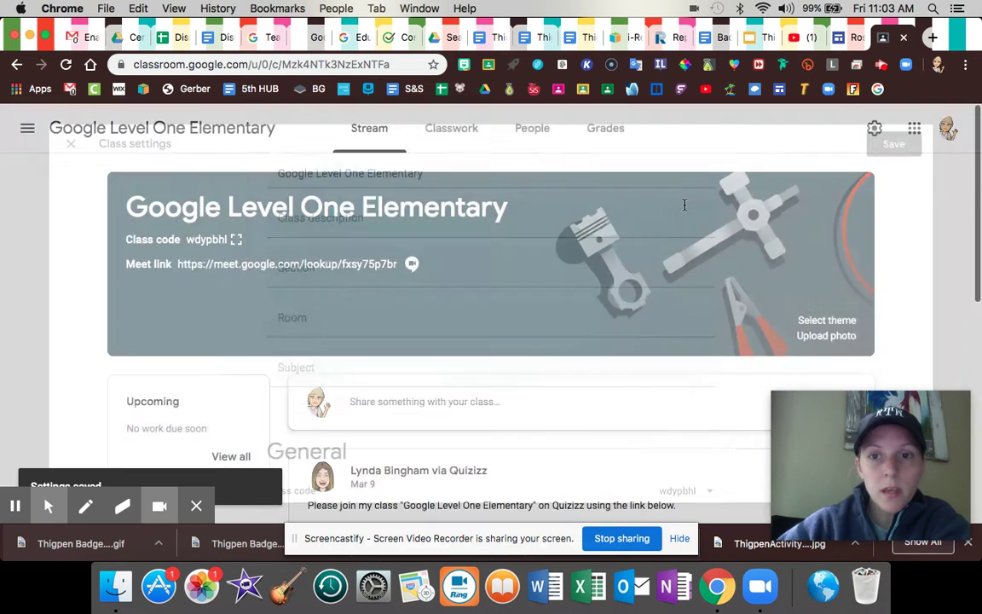
scroll(603, 285, "down", 1)
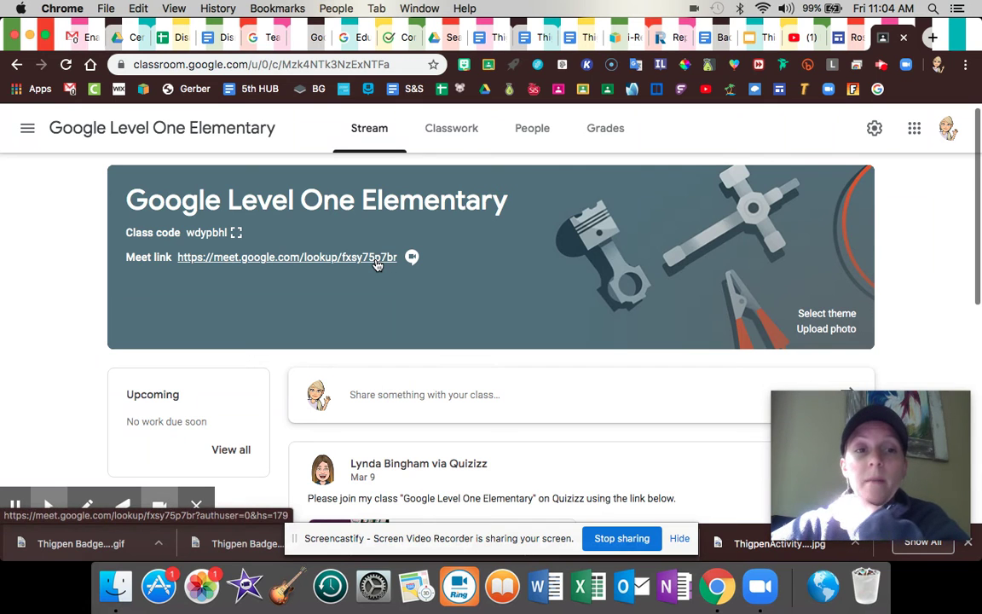
left_click(376, 264)
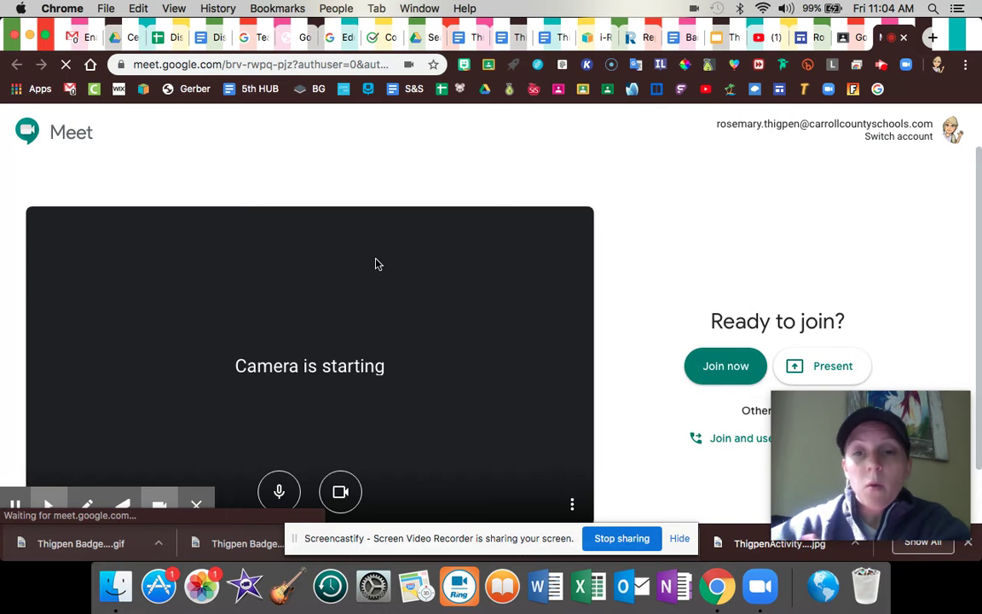
scroll(637, 252, "down", 2)
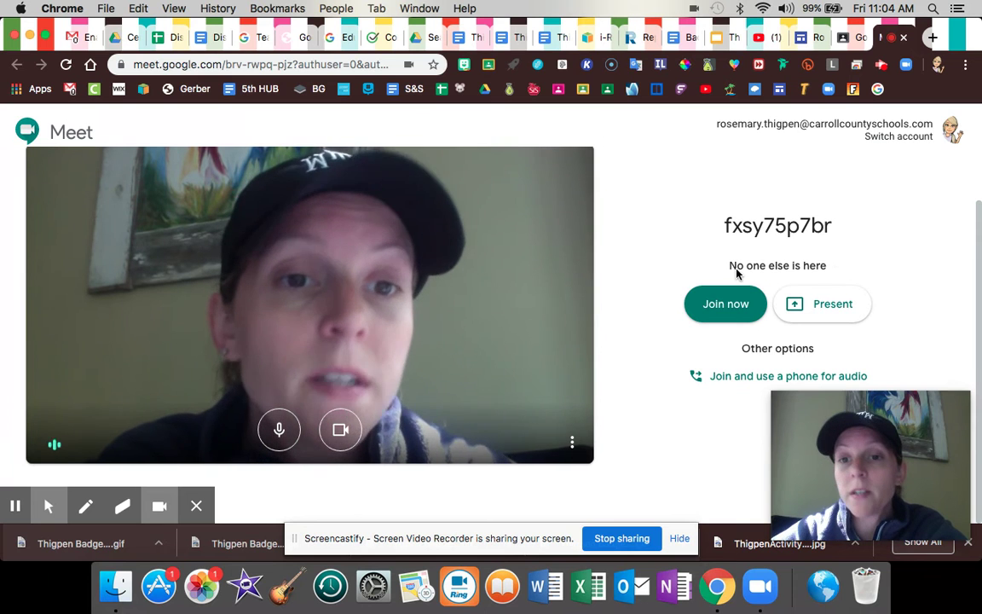
left_click(724, 307)
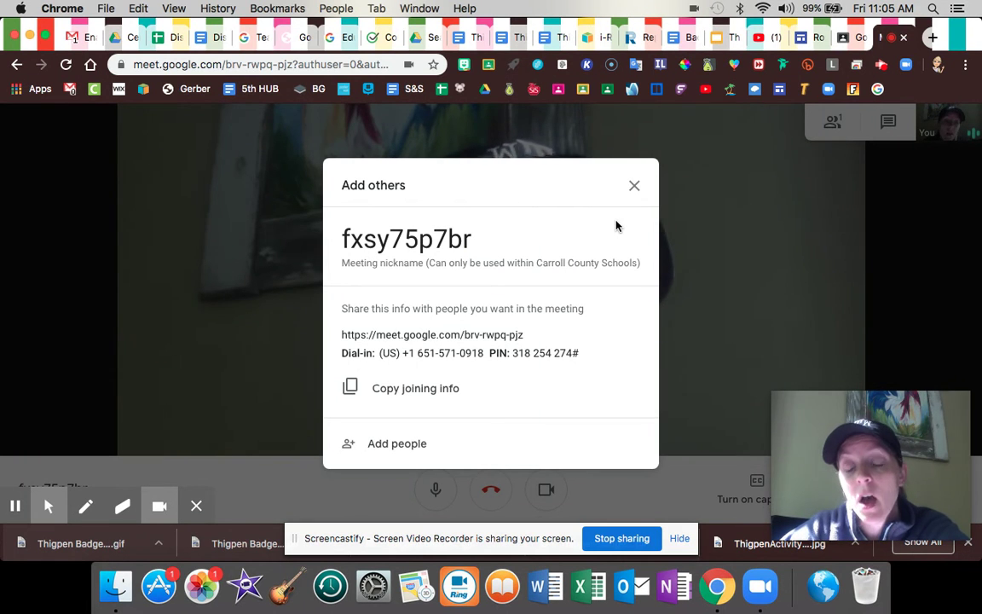
- Dismiss the meeting's sharing details and return to the Google Classroom class page, keeping the call running
left_click(630, 191)
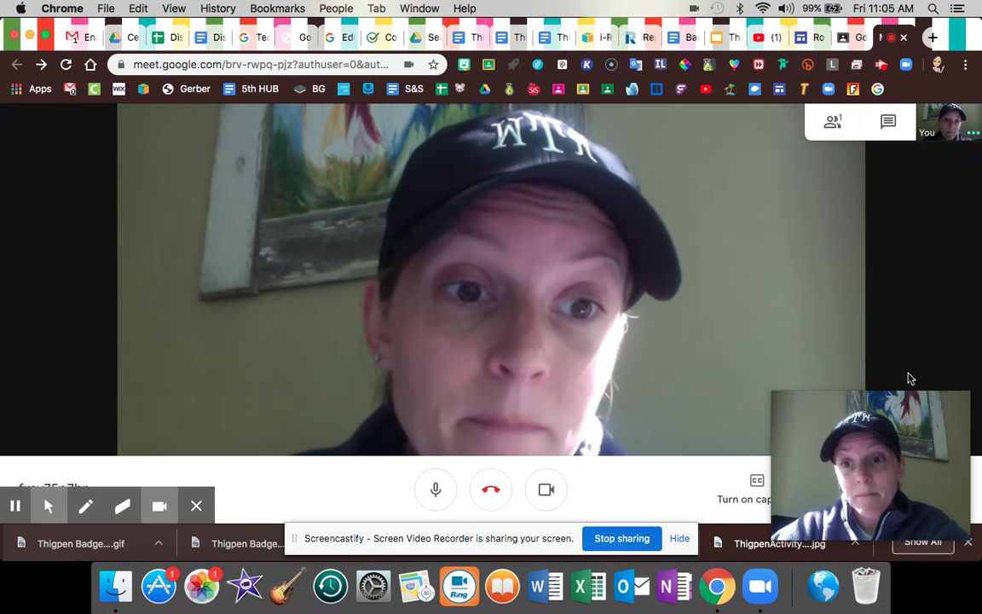
mouse_move(869, 465)
left_click_drag(931, 415, 883, 257)
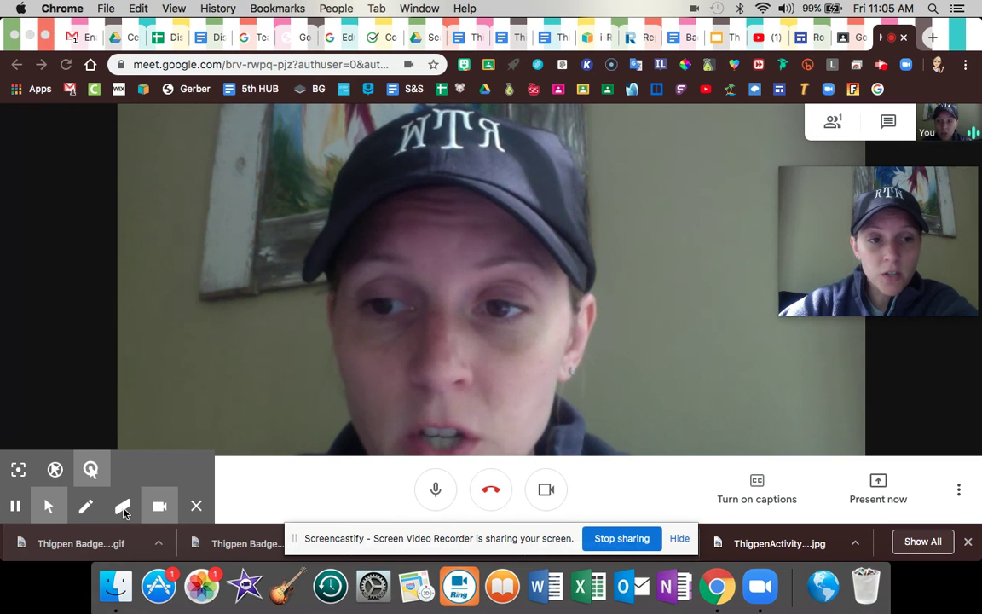
mouse_move(49, 507)
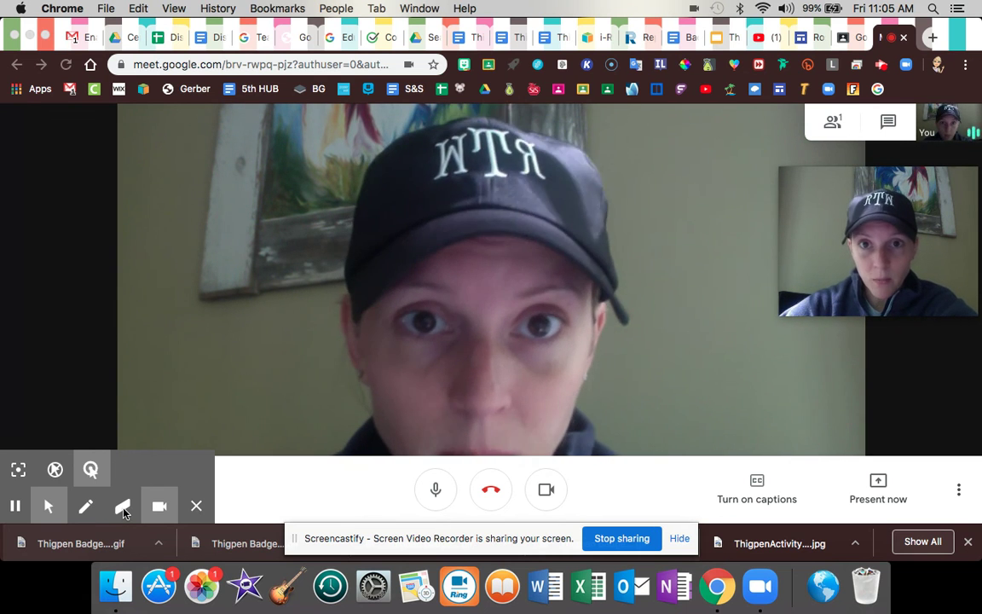
left_click(844, 37)
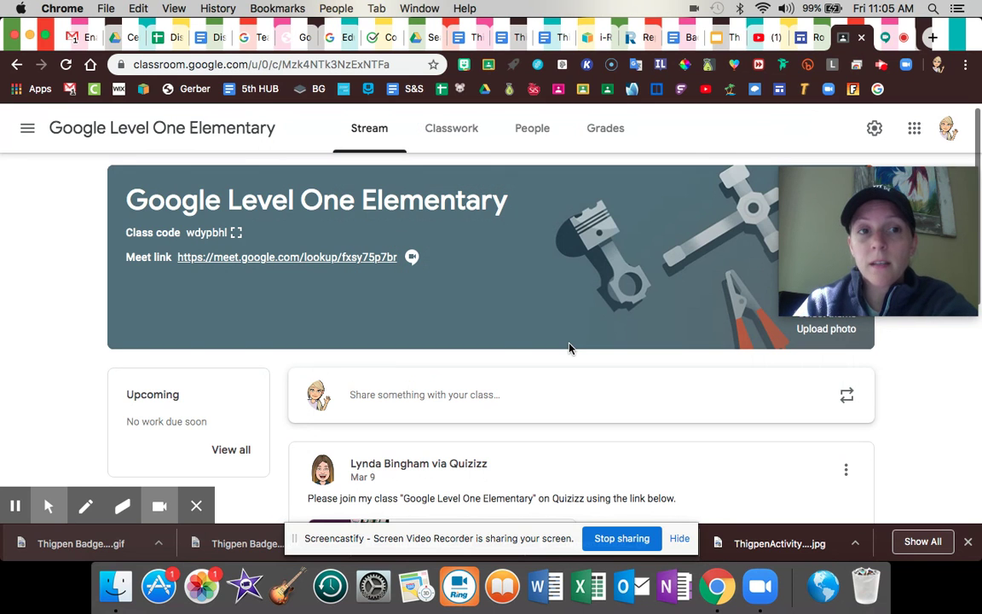